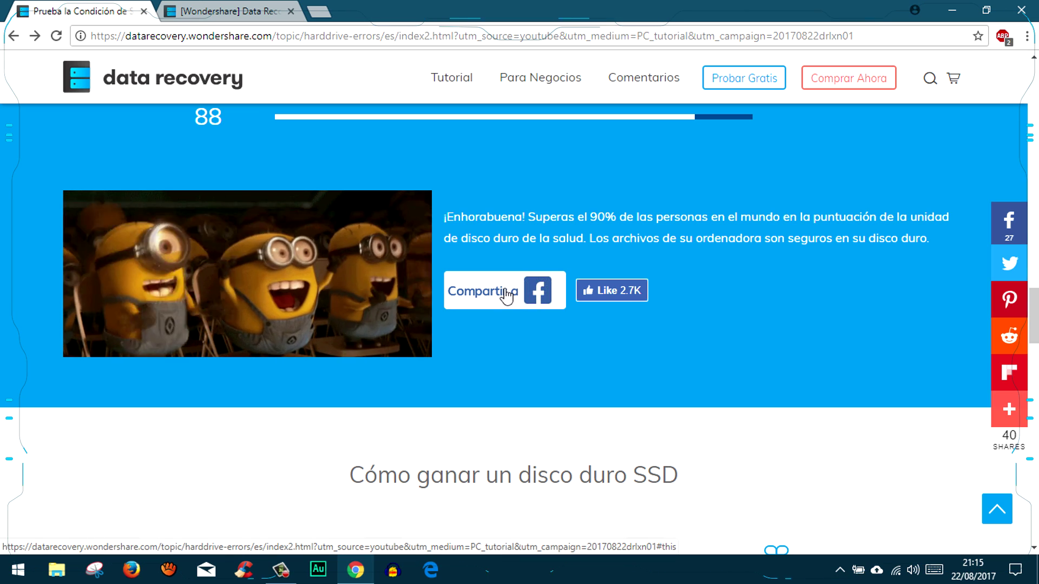
Step: Download the free Windows trial of Wondershare Data Recovery and run its installer from the desktop
scroll(506, 296, "down", 4)
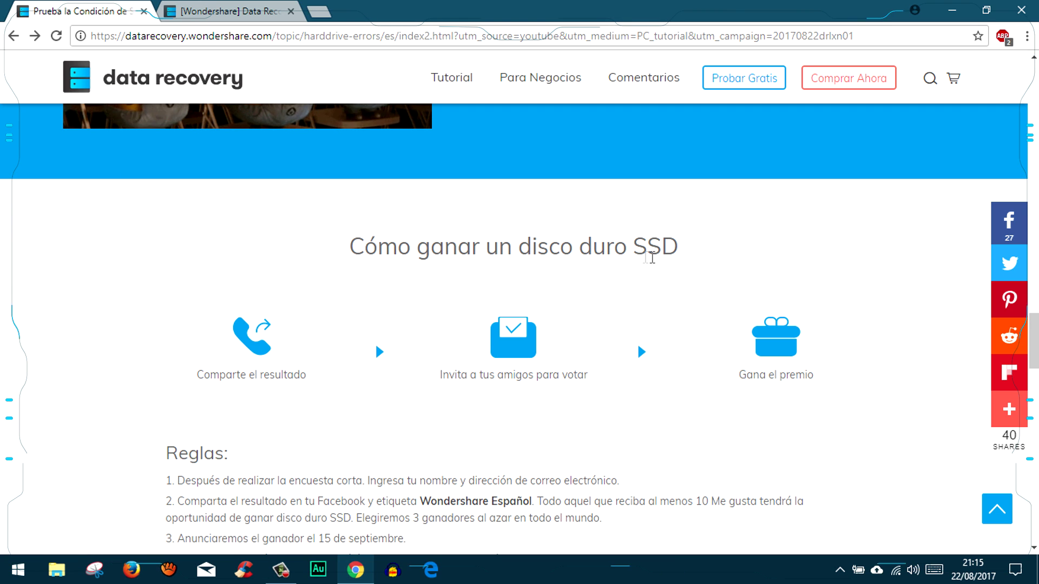
scroll(695, 263, "down", 3)
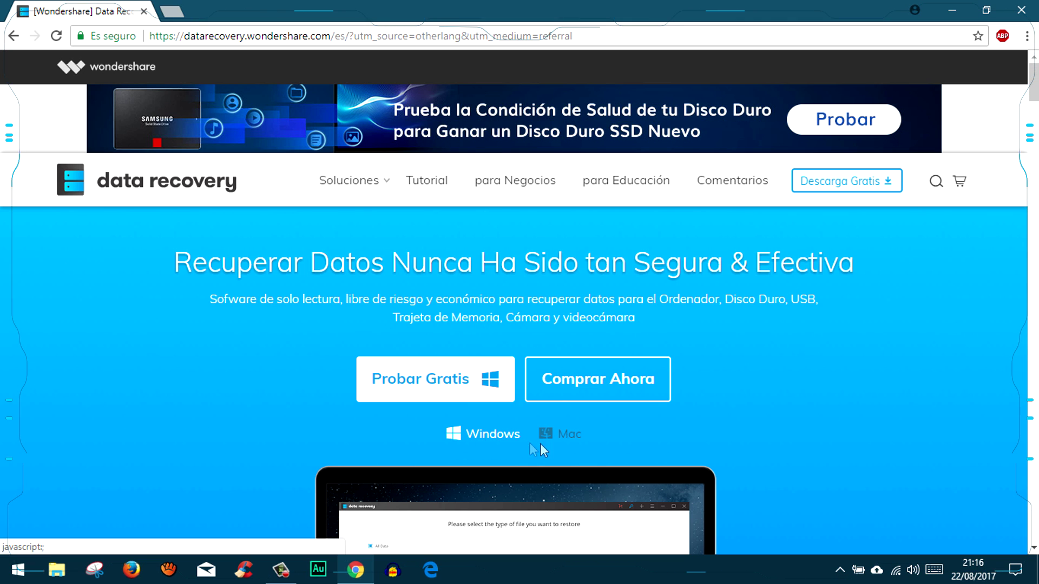
left_click(407, 380)
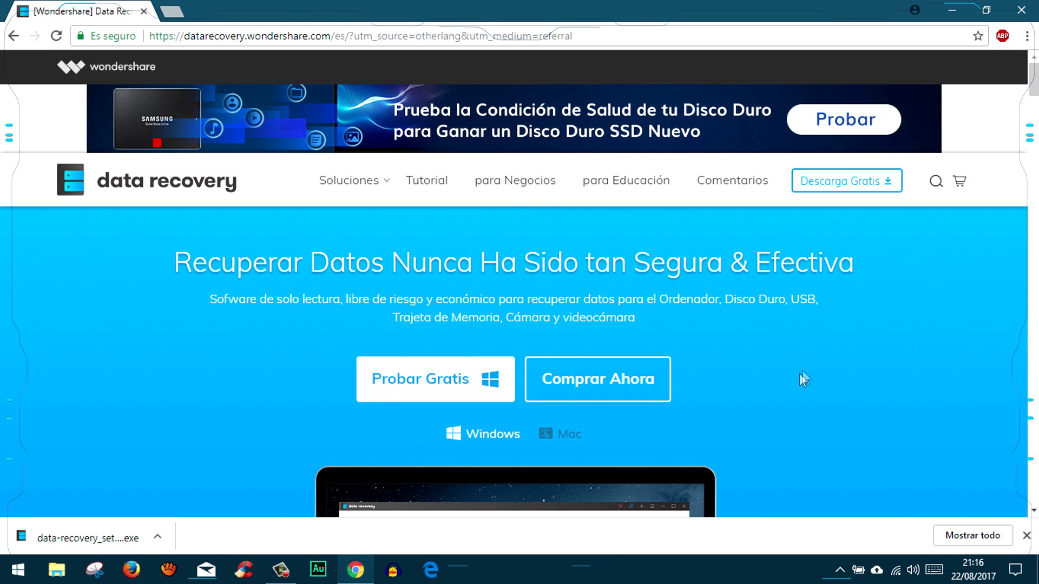
left_click(1020, 7)
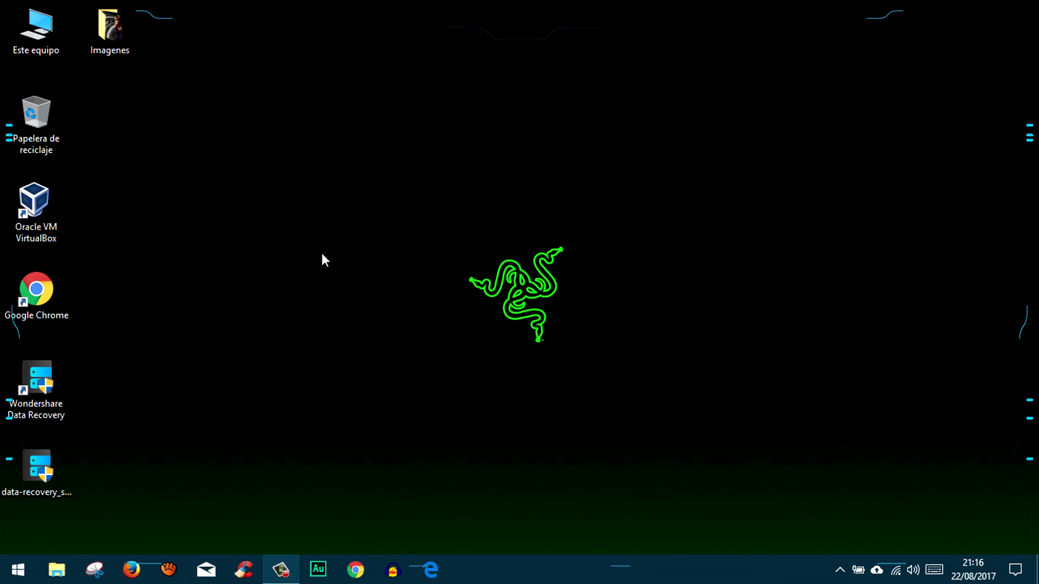
double_click(47, 469)
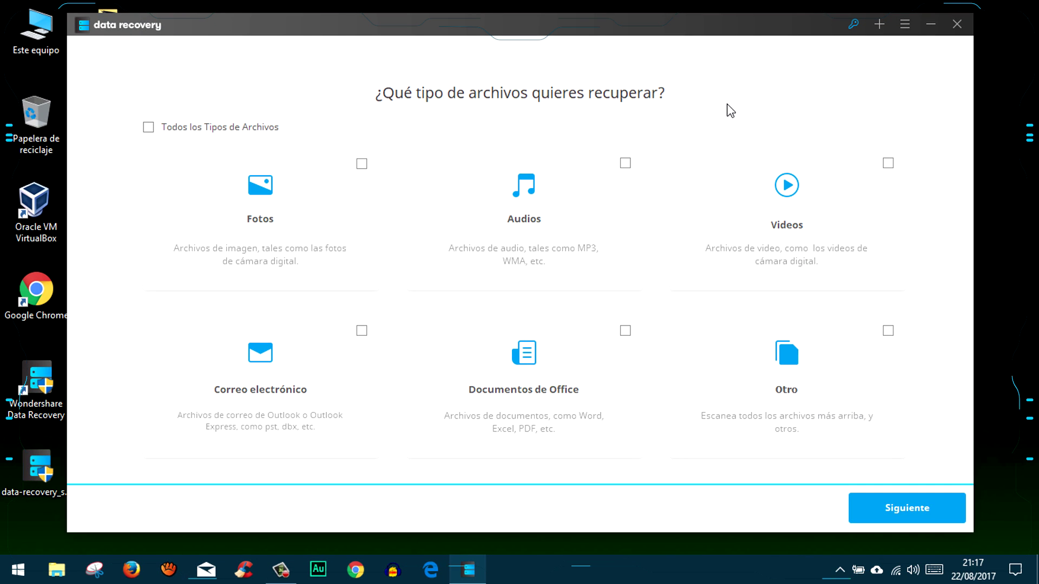
Step: View the five pictures in the desktop folder Imagenes one after another, starting with picture 1
left_click(930, 24)
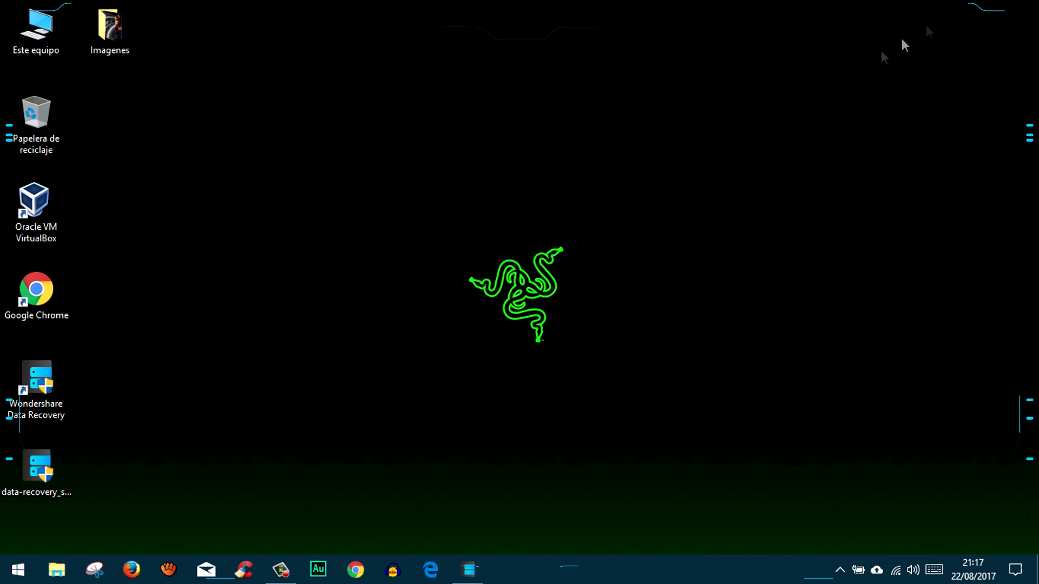
double_click(113, 31)
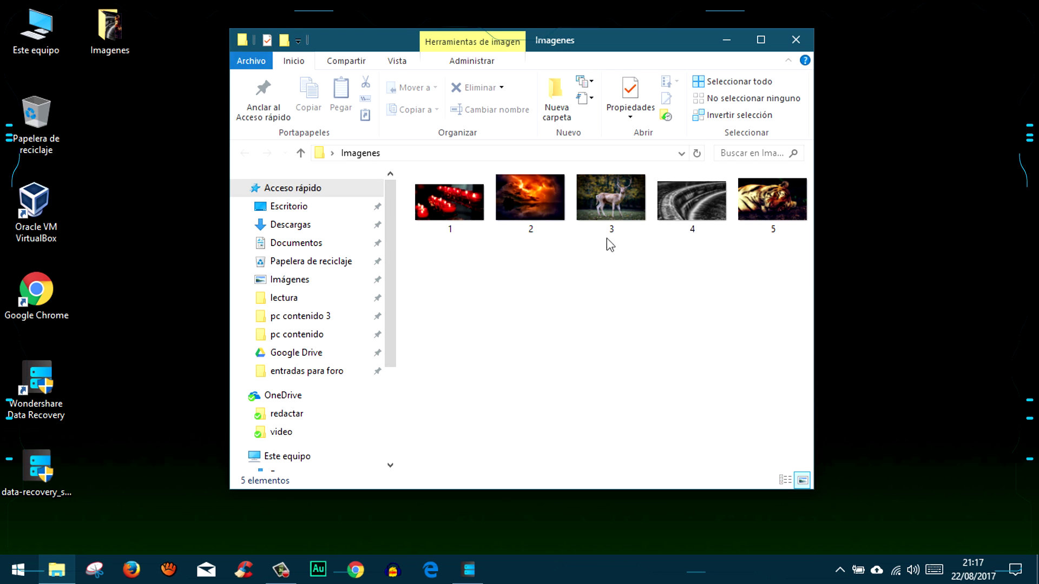
double_click(458, 191)
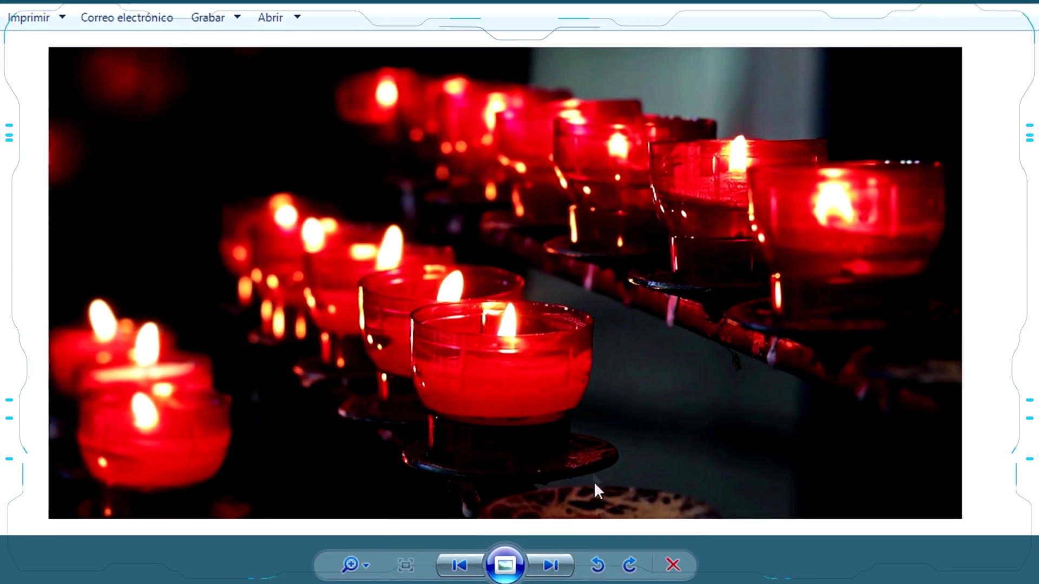
left_click(555, 566)
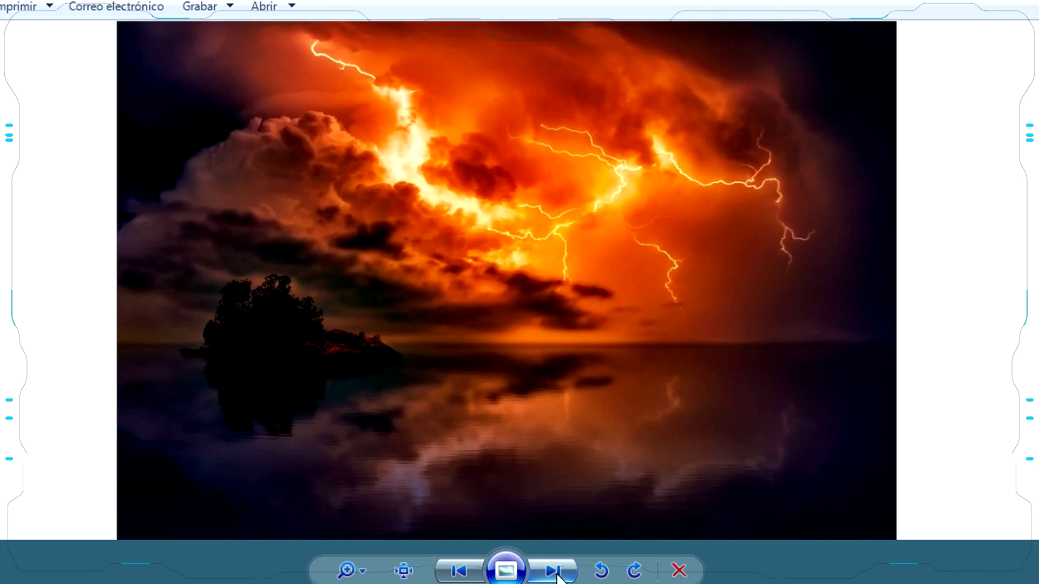
left_click(557, 573)
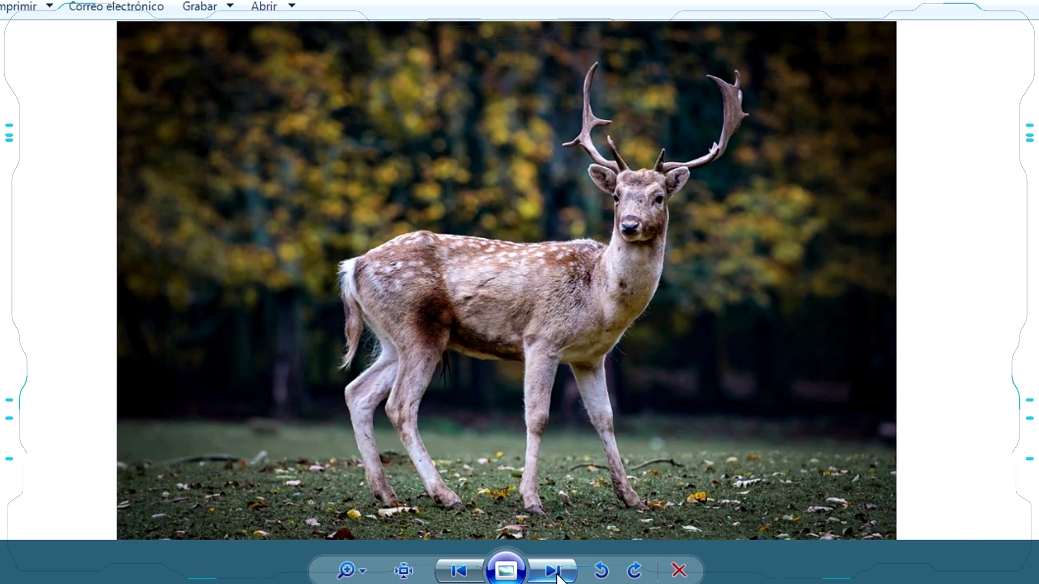
left_click(556, 573)
left_click(558, 578)
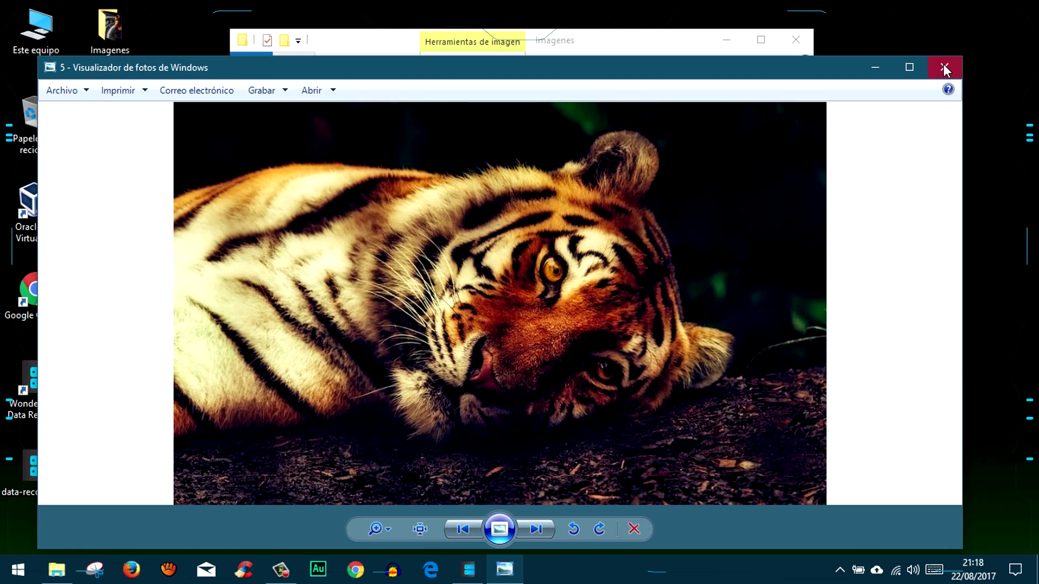
left_click(942, 64)
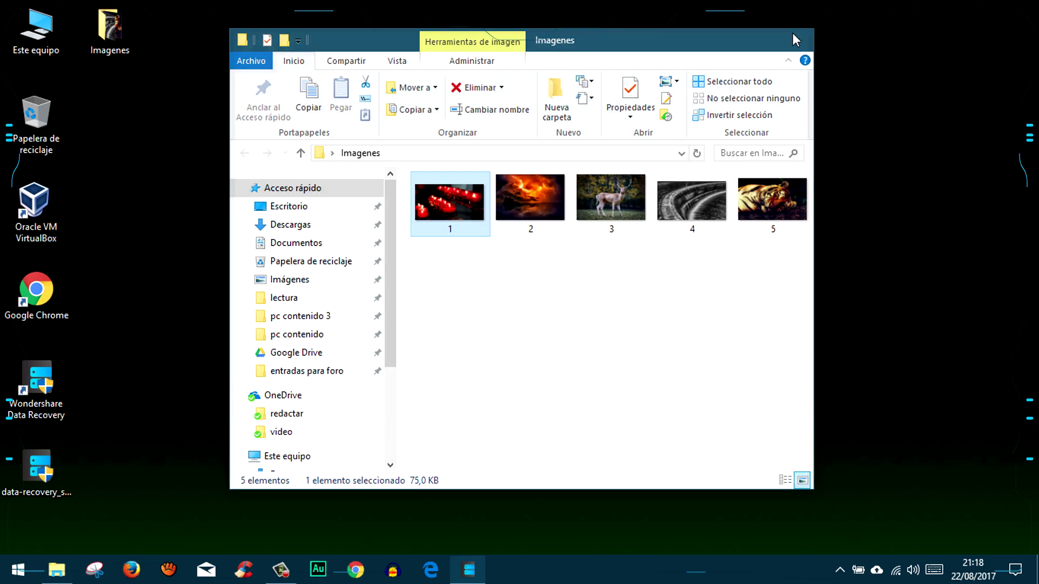
Step: Move the Imagenes folder to the Recycle Bin and empty the bin to delete it permanently
left_click(794, 37)
left_click_drag(121, 18, 48, 104)
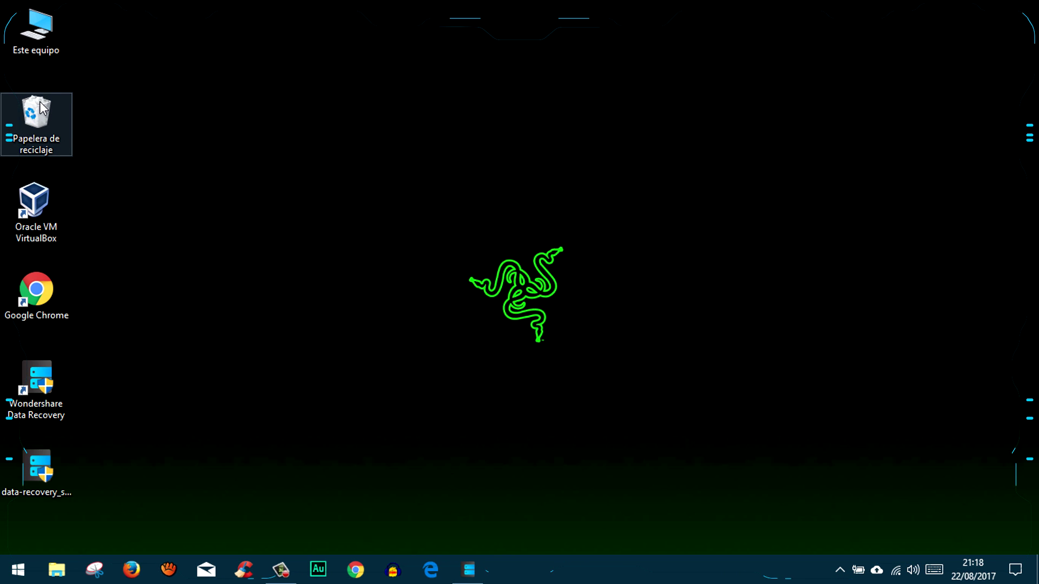
right_click(40, 102)
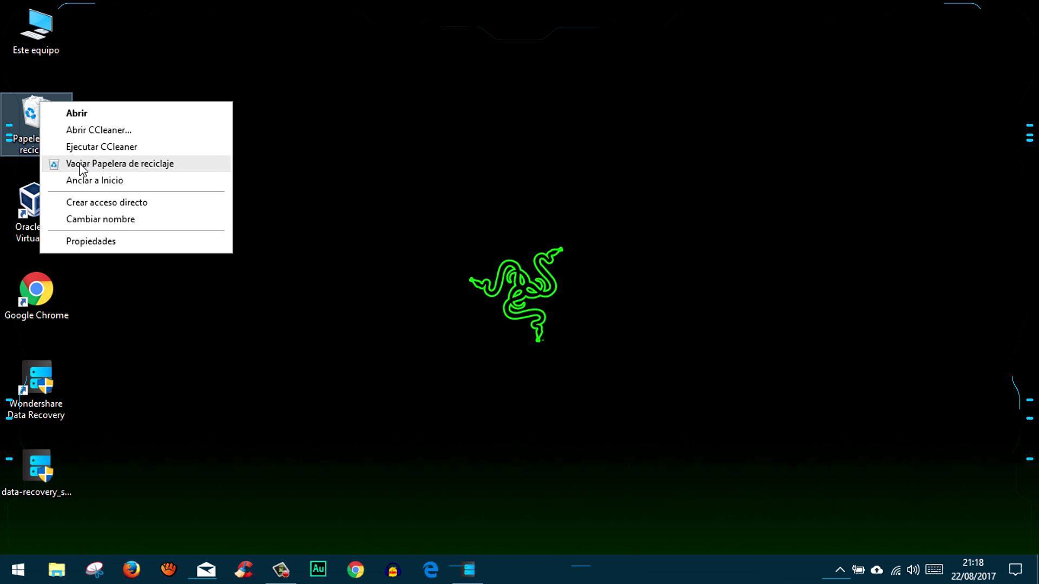
left_click(170, 168)
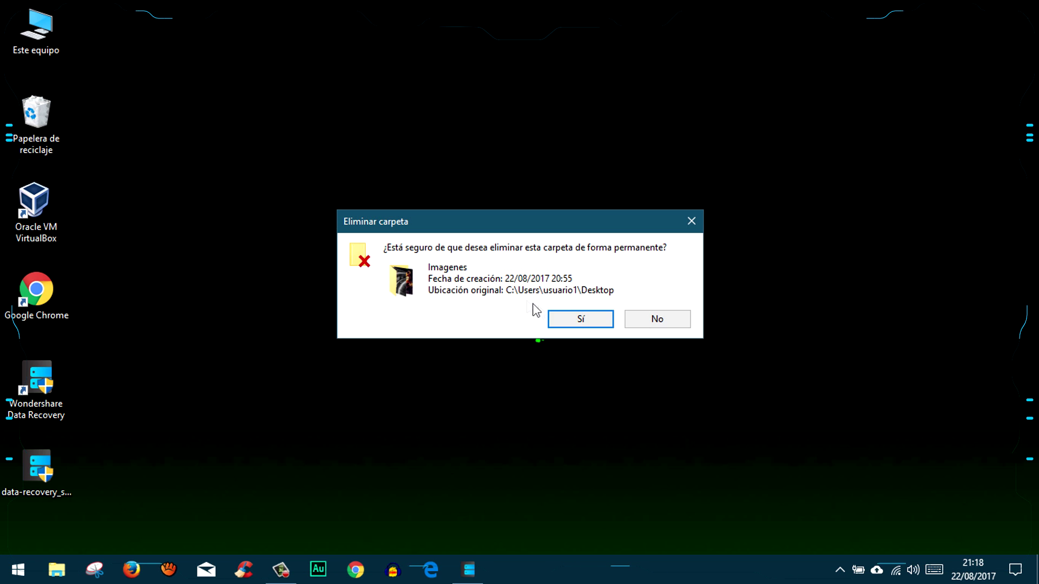
left_click(566, 313)
left_click(547, 231)
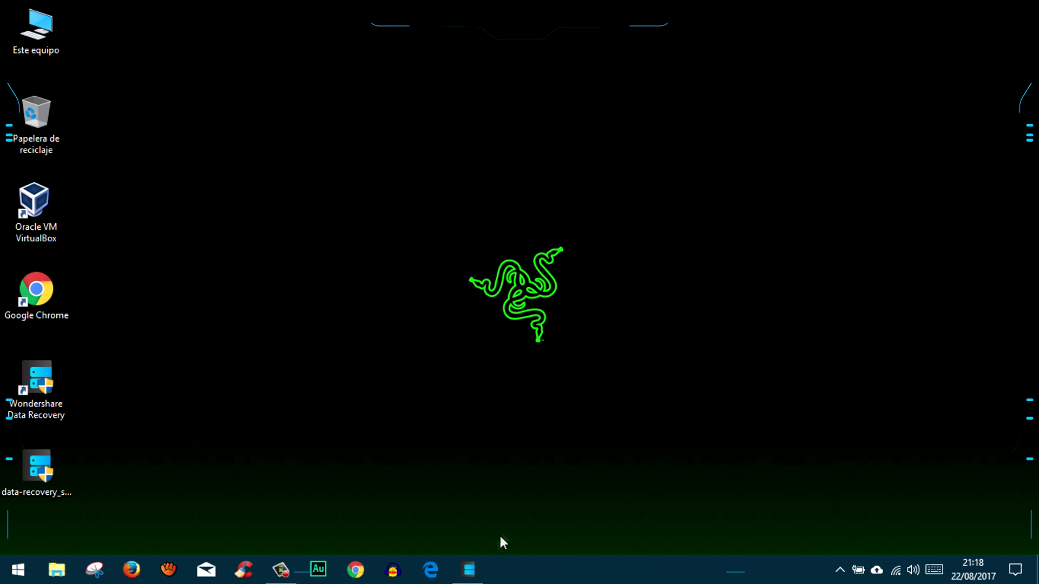
Step: Scan the Recycle Bin location for lost files of type Fotos in Data Recovery
left_click(475, 573)
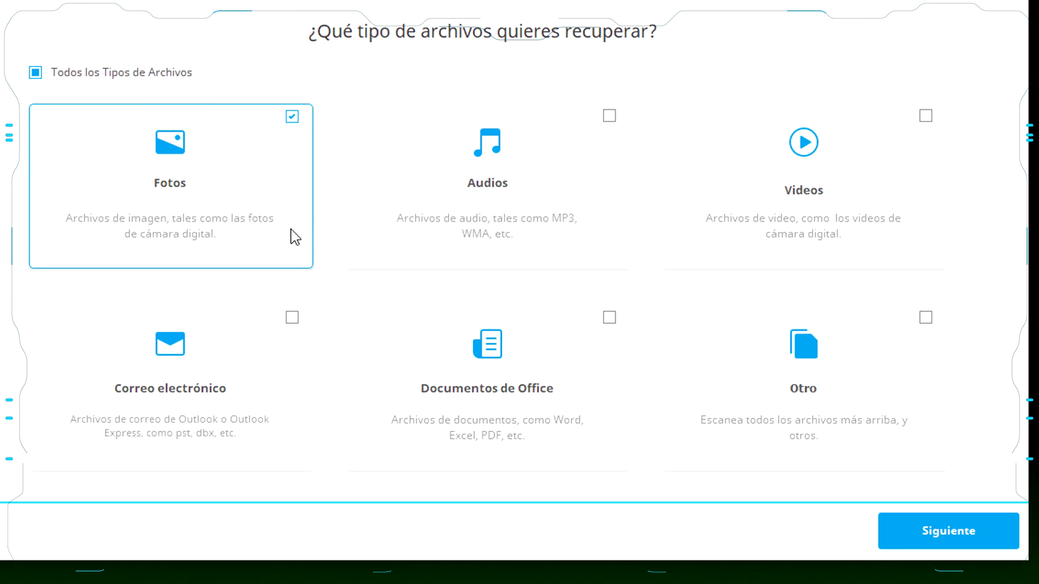
left_click(917, 530)
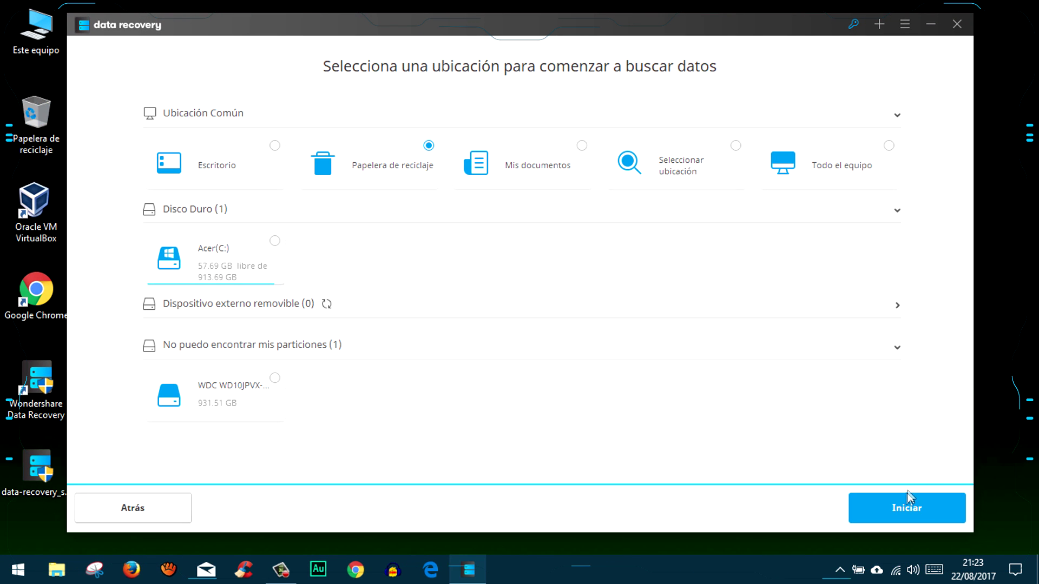
left_click(893, 507)
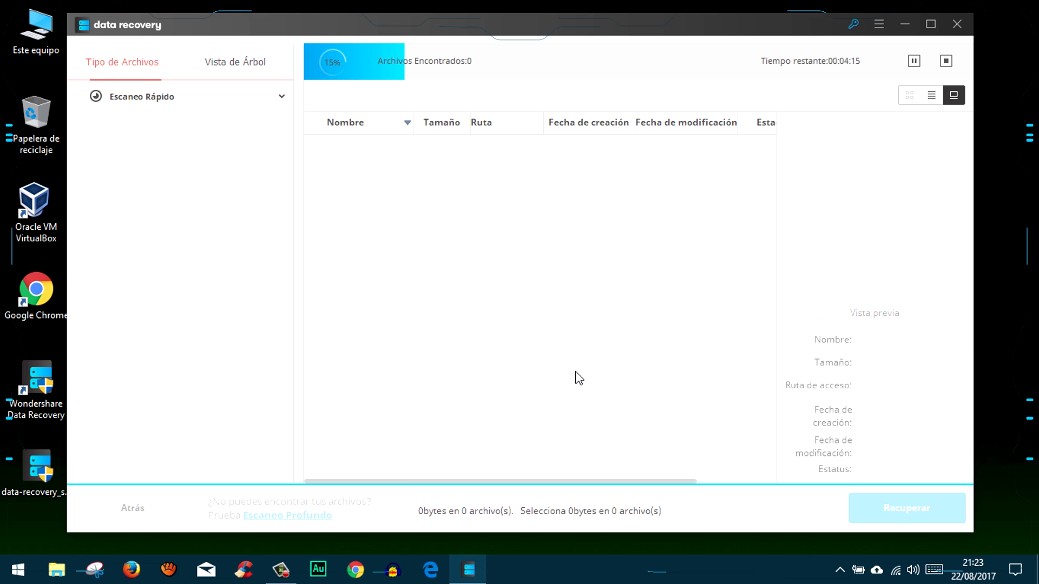
left_click(187, 184)
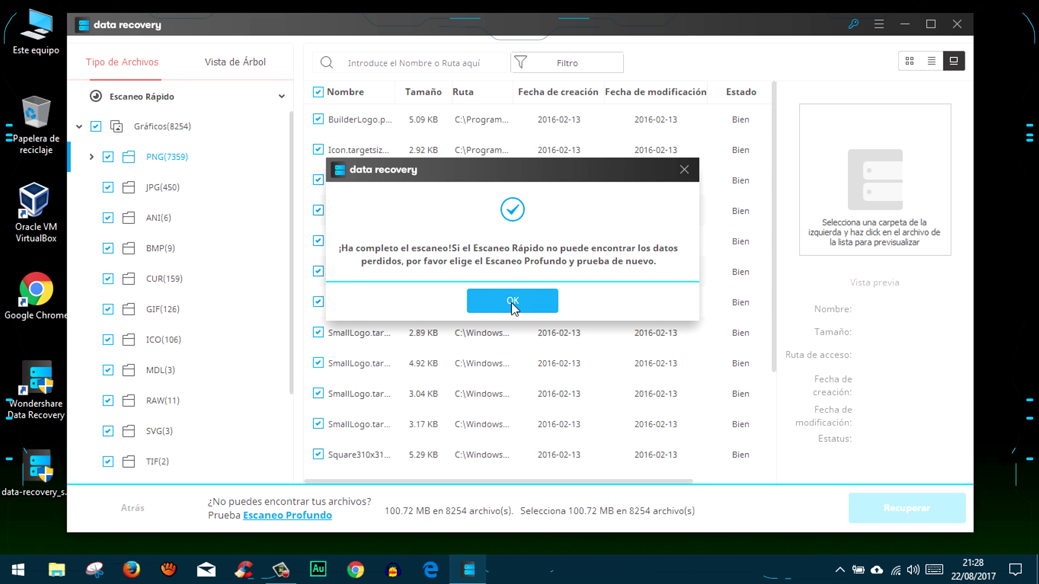
left_click(512, 302)
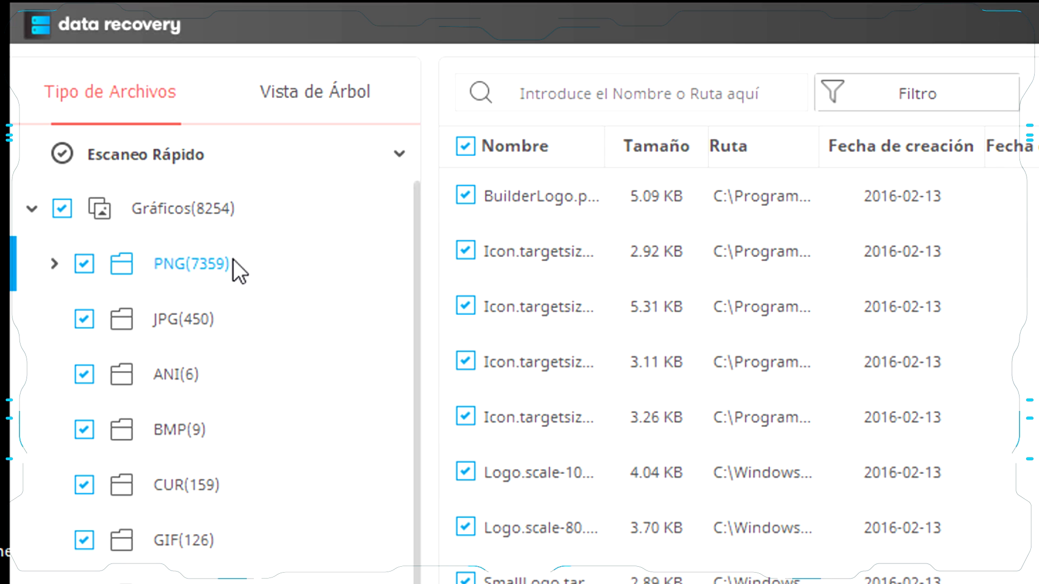
Step: List the JPG files found and examine the filter's size and date options without applying a filter
left_click(174, 321)
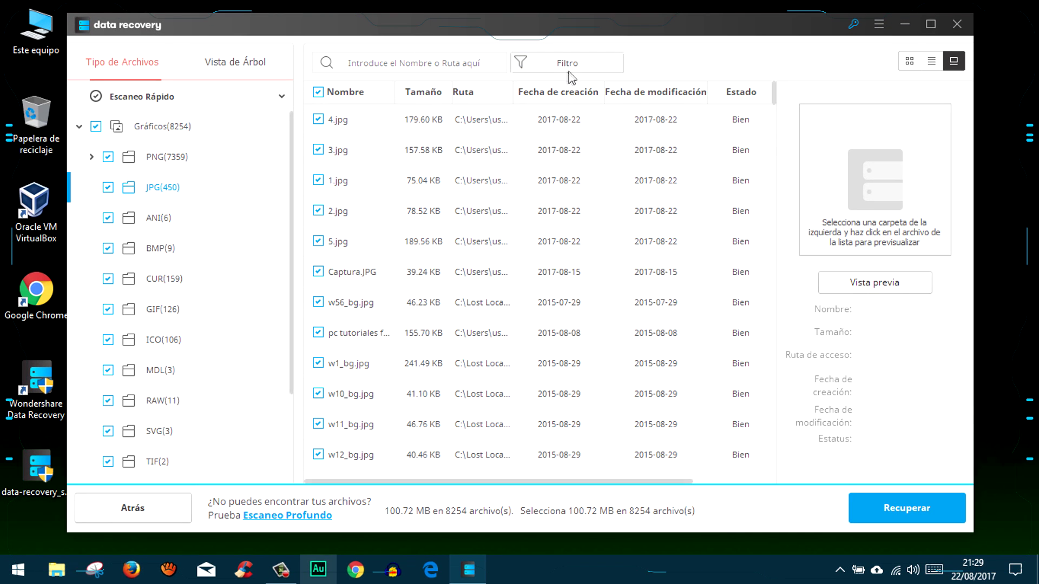
left_click(580, 65)
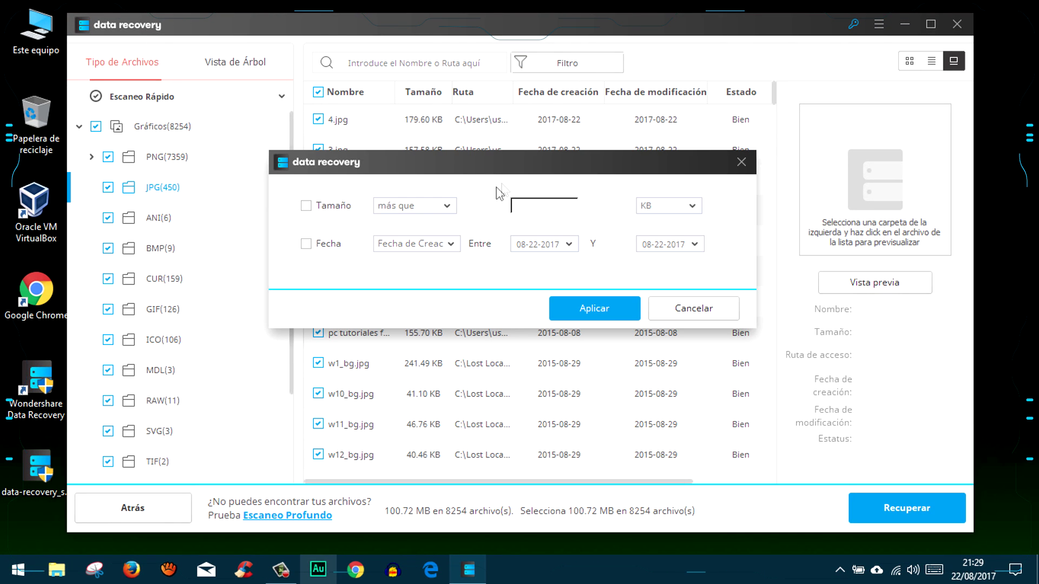
left_click(687, 311)
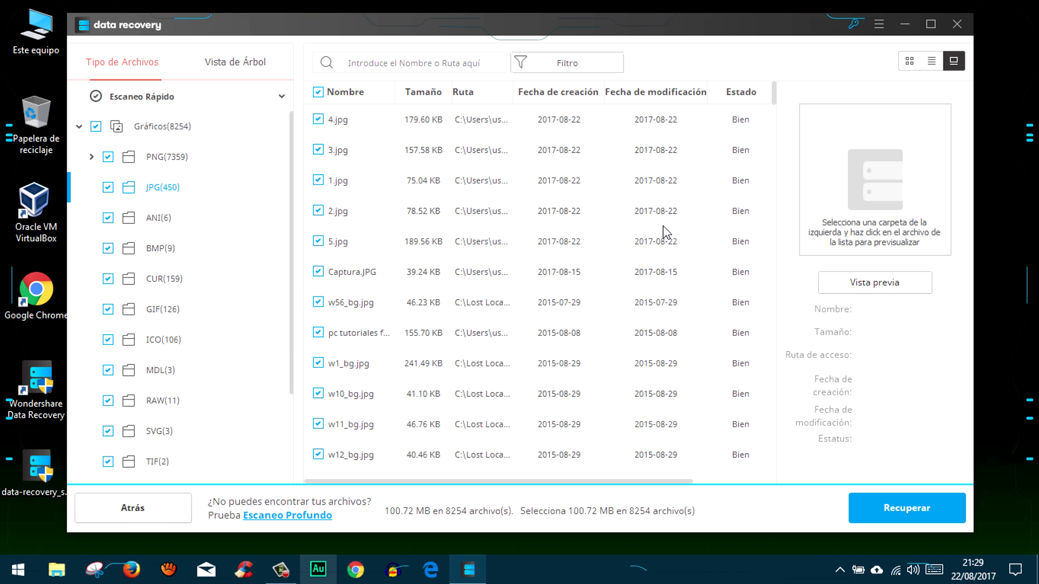
Step: Clear the selection in the JPG list and mark 5.jpg, 2.jpg, 1.jpg, 3.jpg and 4.jpg
left_click(319, 92)
left_click(321, 241)
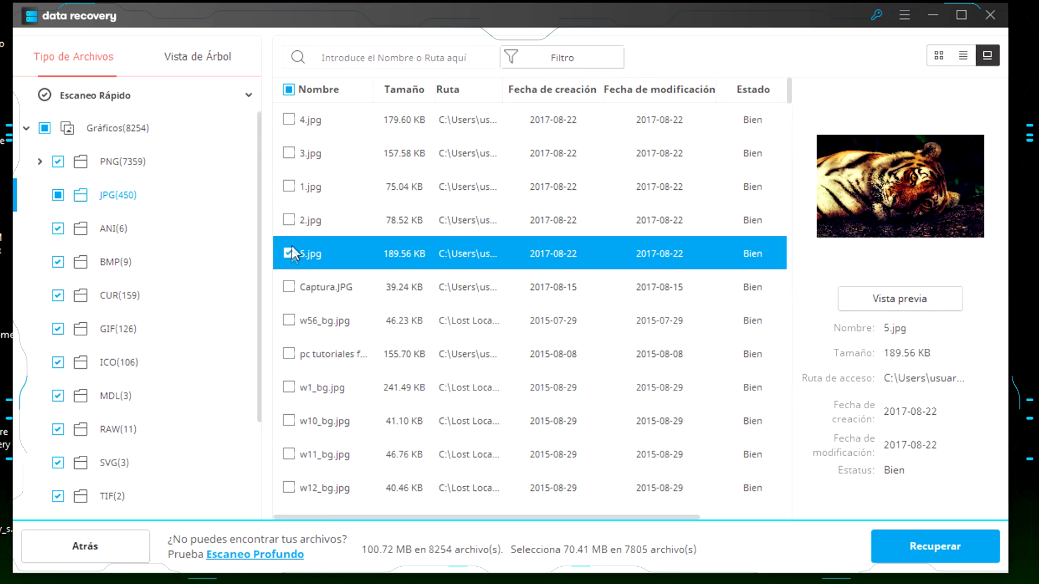
left_click(289, 220)
left_click(289, 187)
left_click(289, 151)
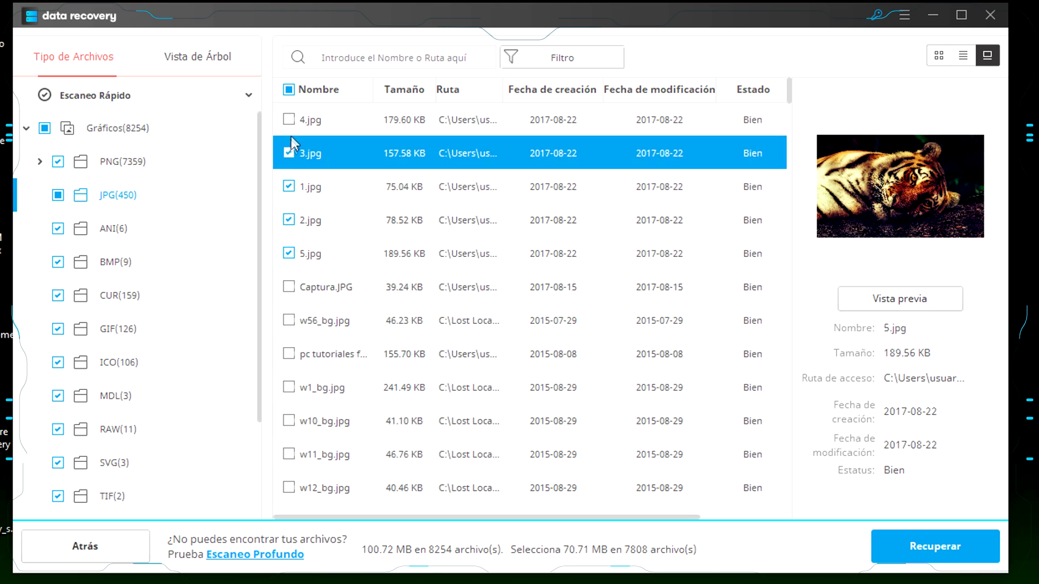
left_click(289, 119)
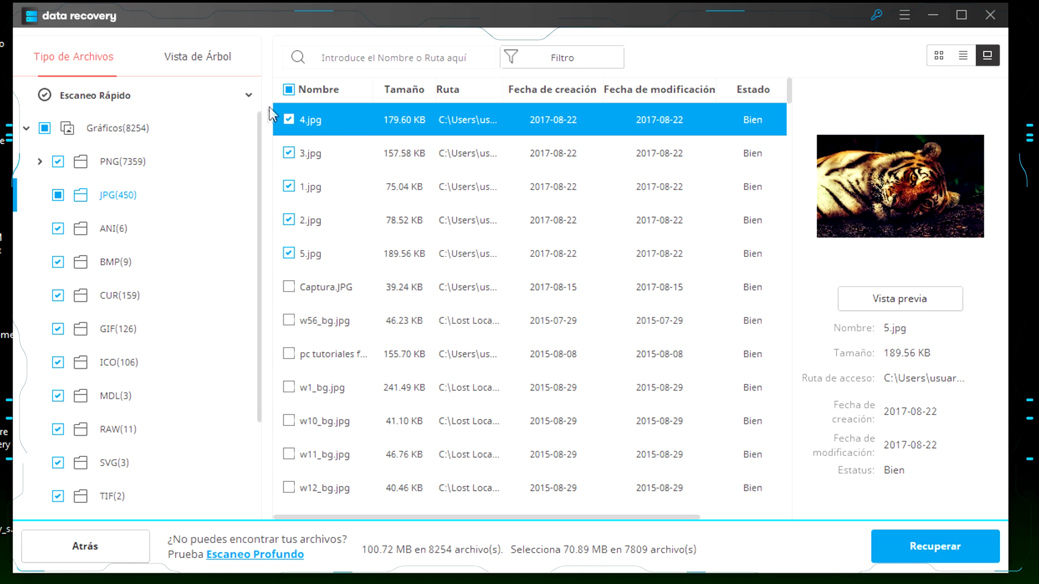
Step: Deselect the whole Gráficos category and mark only 1.jpg, 2.jpg, 3.jpg, 4.jpg and 5.jpg for recovery
left_click(45, 131)
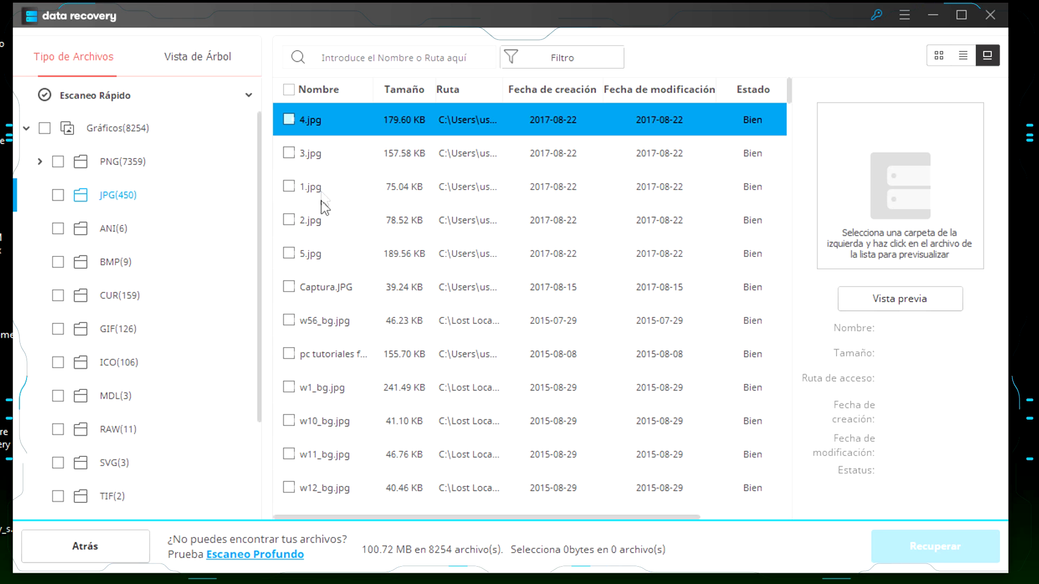
left_click(289, 254)
left_click(287, 218)
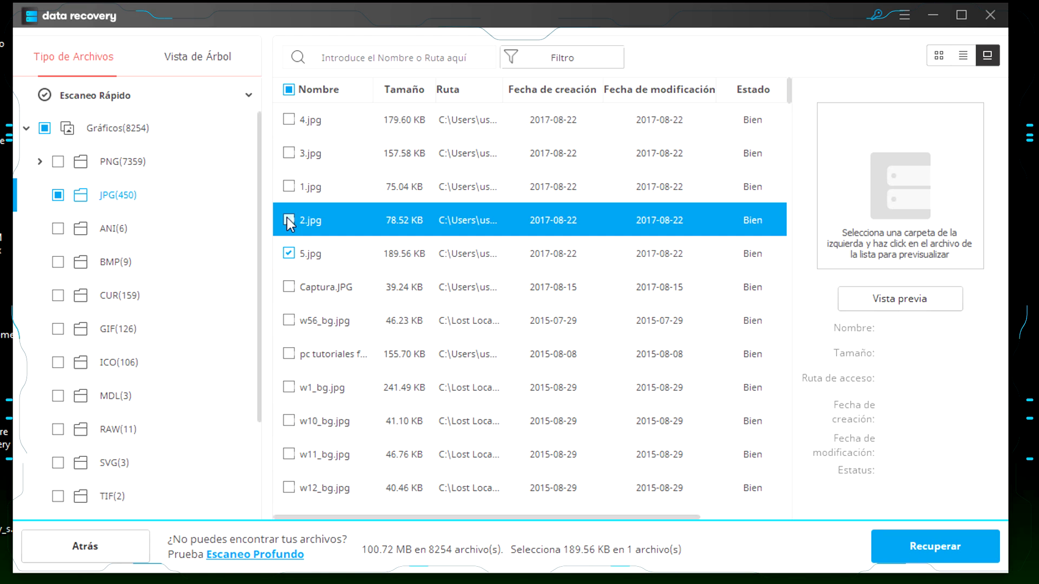
left_click(288, 187)
left_click(289, 153)
left_click(289, 120)
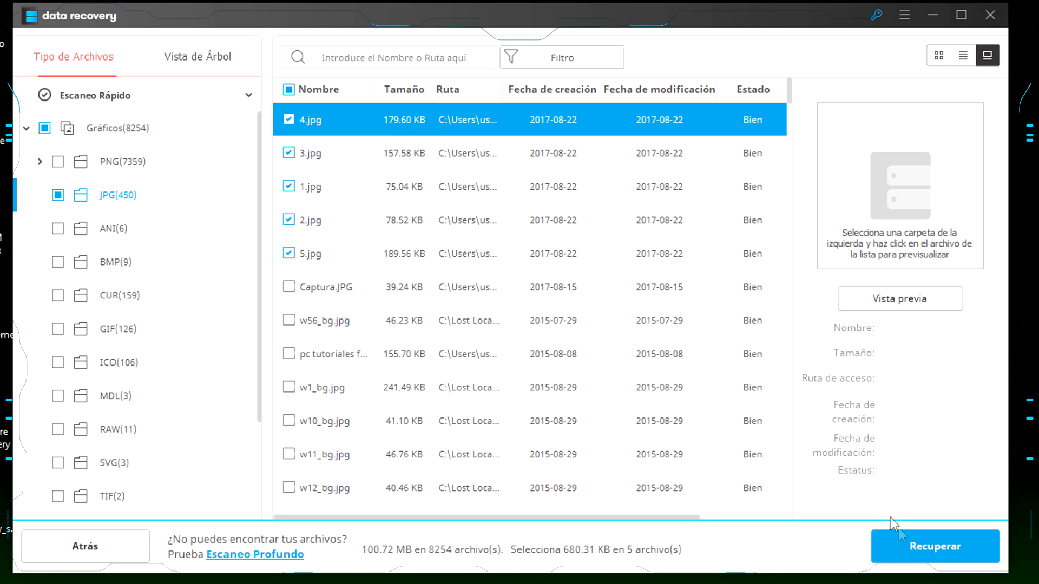
Step: Recover the marked pictures to the USB drive F: instead of the source volume C:
left_click(914, 550)
left_click_drag(963, 158, 644, 176)
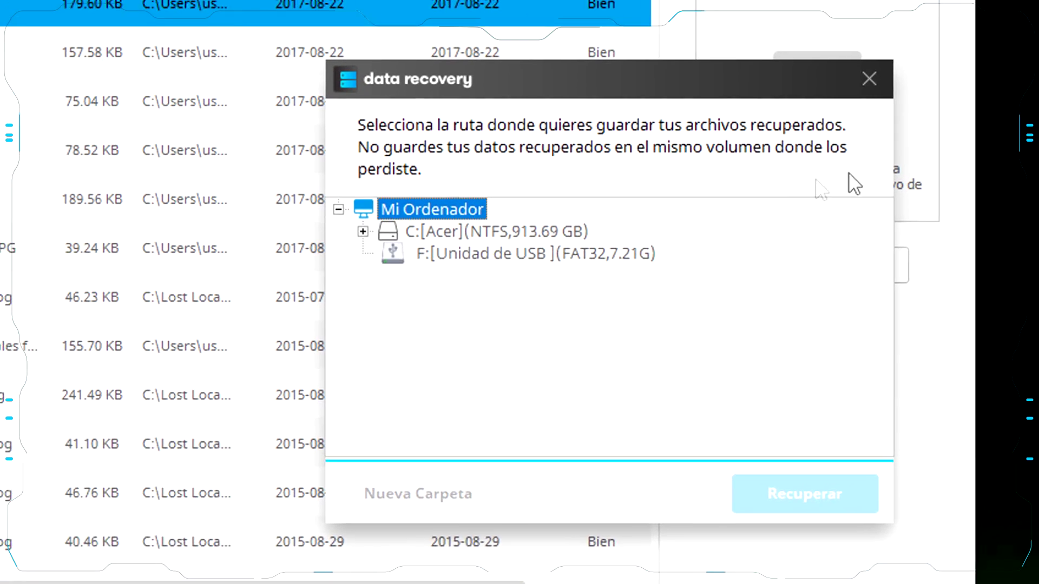
left_click(458, 232)
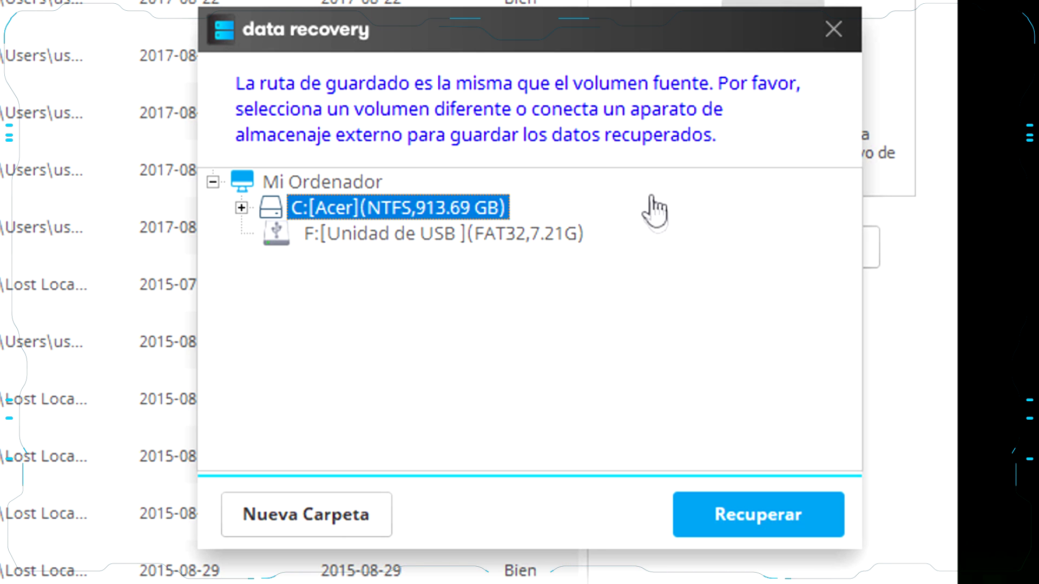
left_click(361, 236)
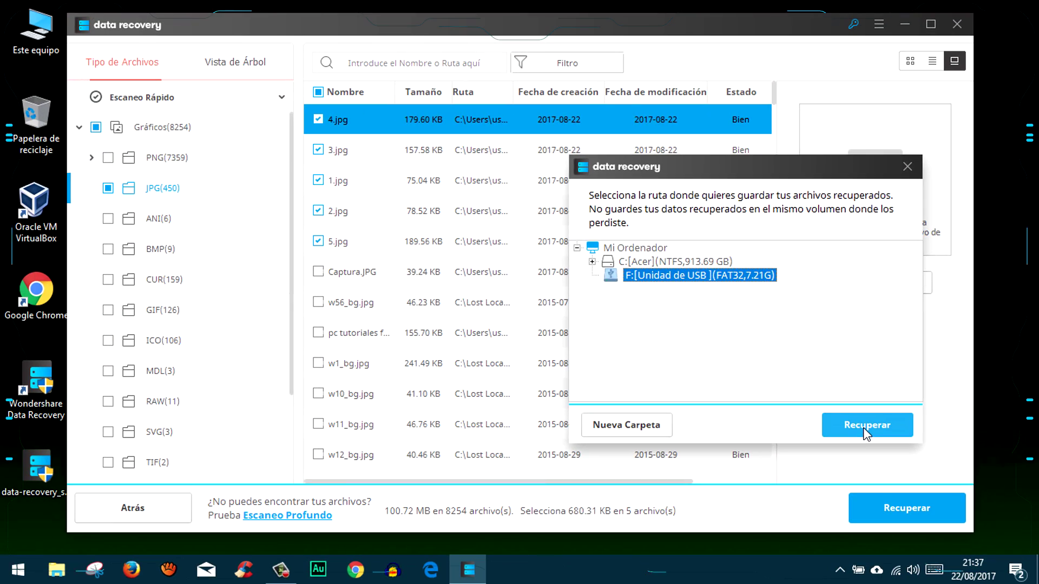
left_click(833, 455)
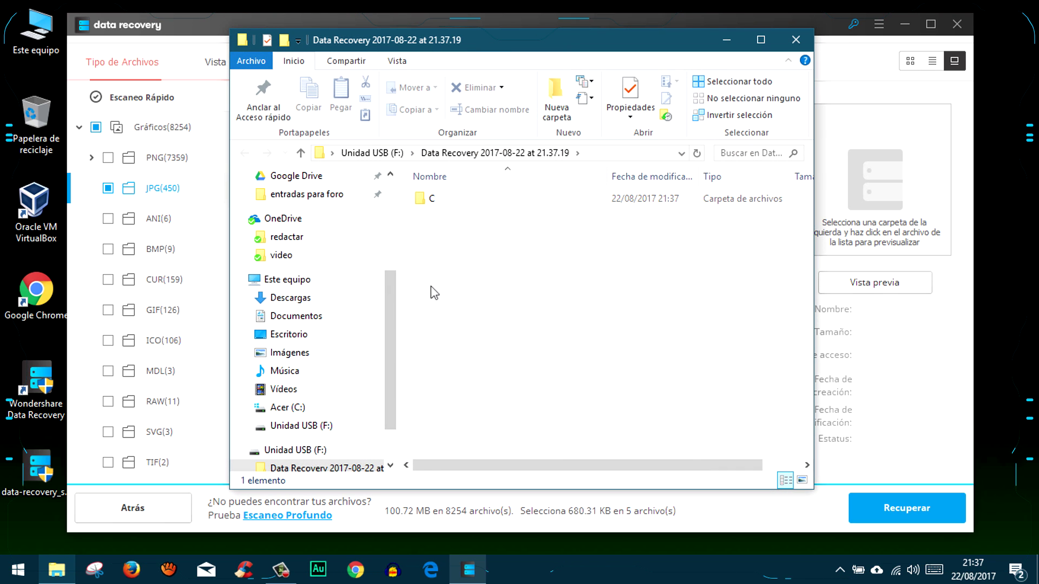
Step: Open the recovered C folder on the USB drive and its subfolders down to the recovered pictures
double_click(433, 210)
double_click(455, 208)
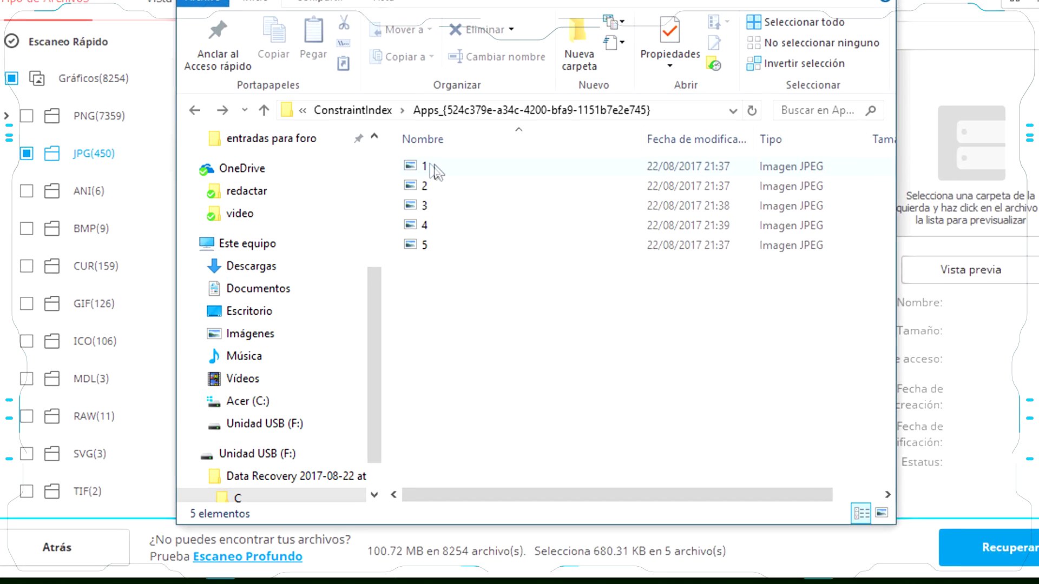
Step: View the recovered pictures 1 through 5 in the photo viewer, and close the viewer and the folder window
double_click(435, 166)
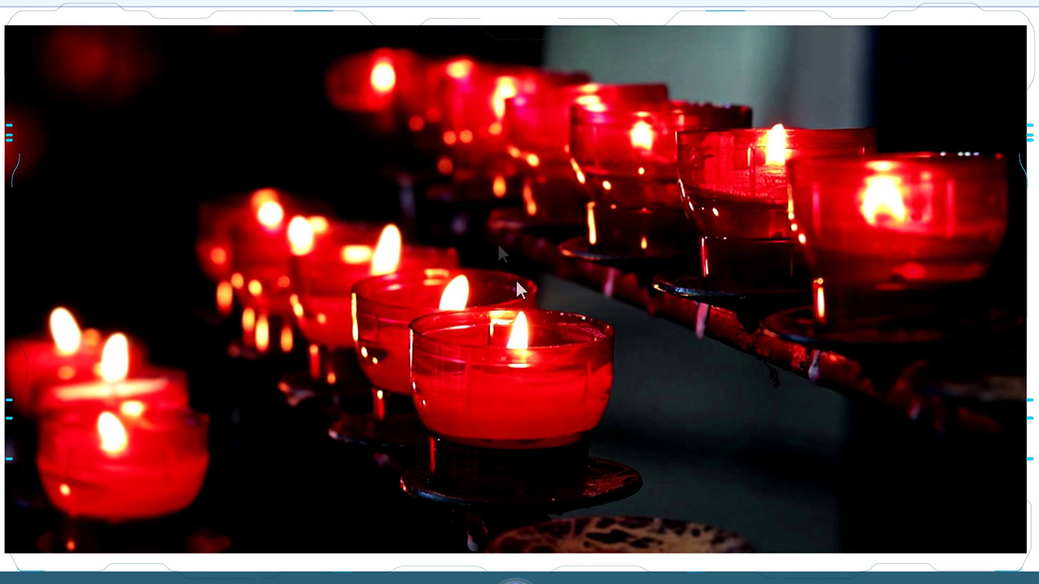
key("Right")
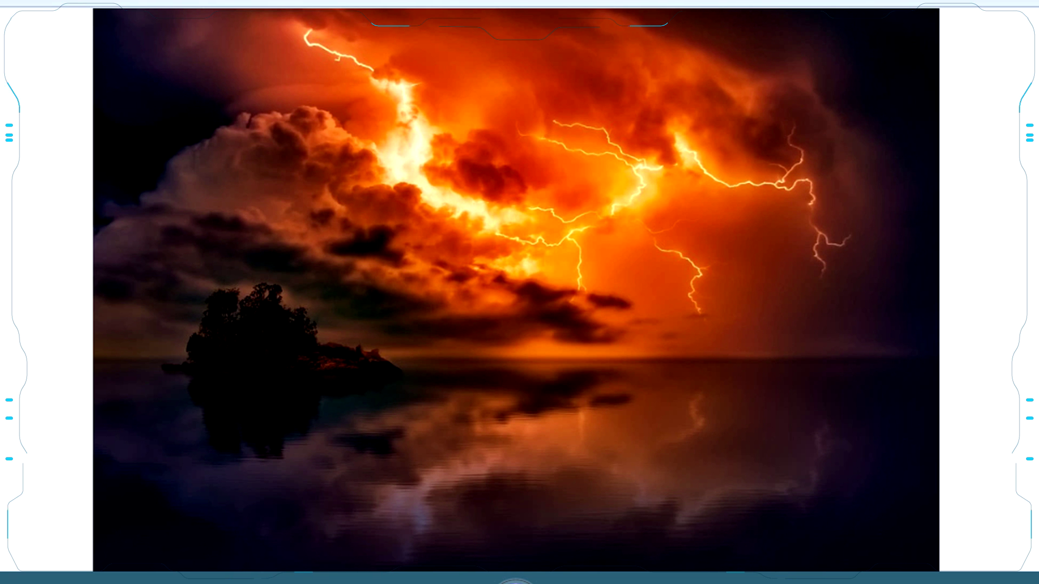
key("Right")
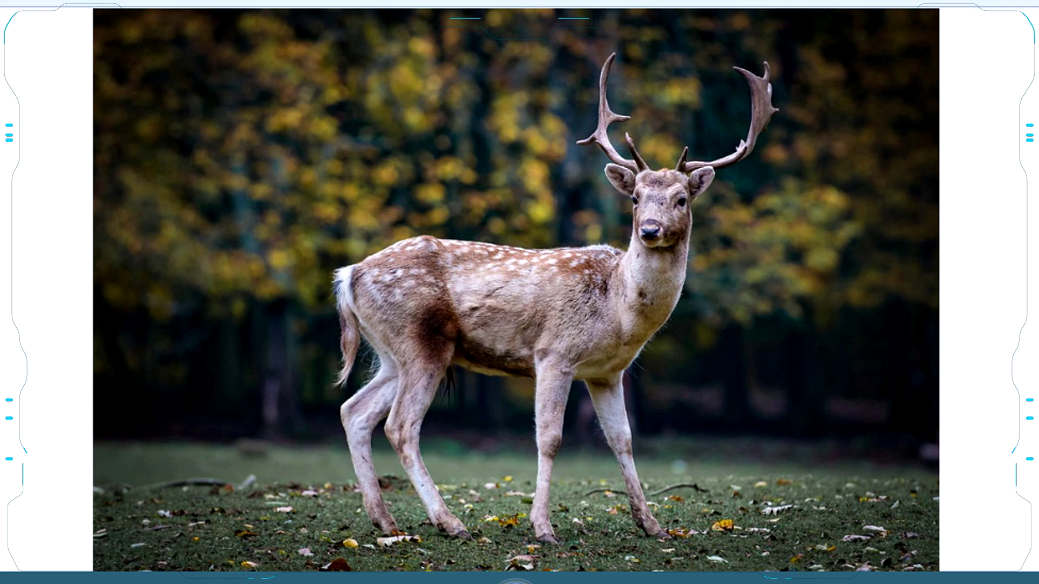
key("Right")
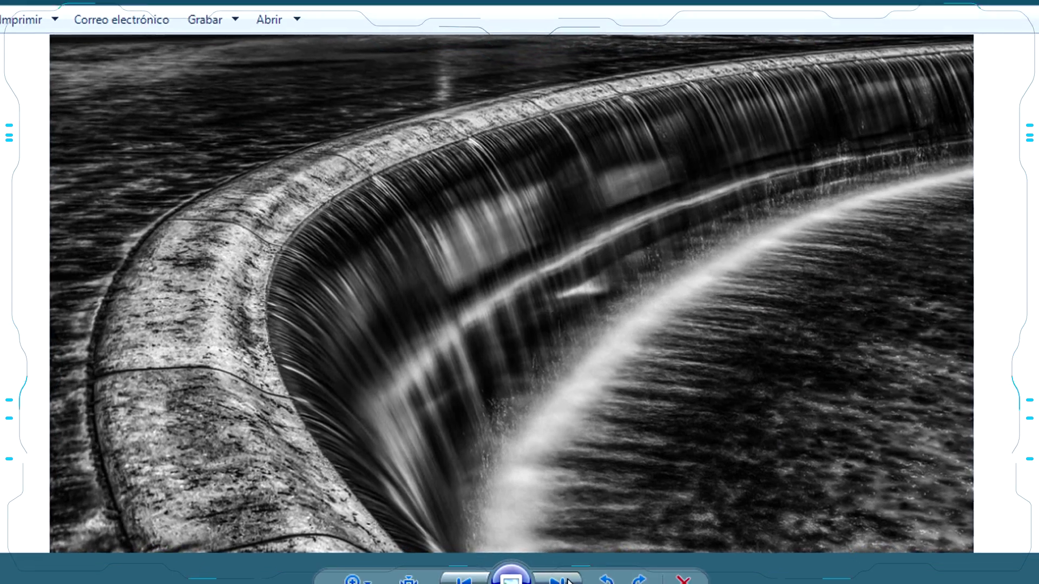
left_click(551, 565)
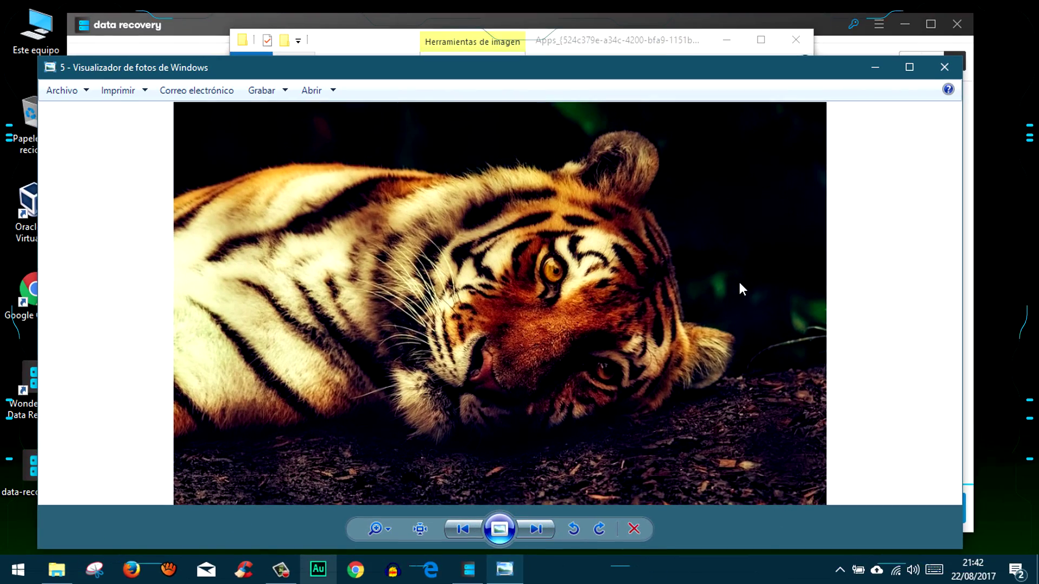
left_click(945, 67)
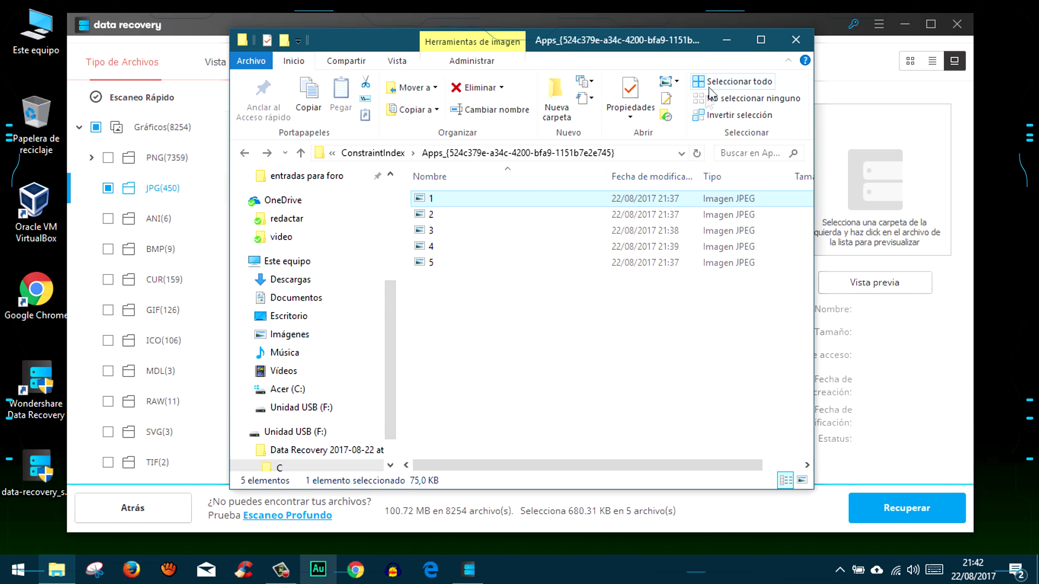
left_click(780, 39)
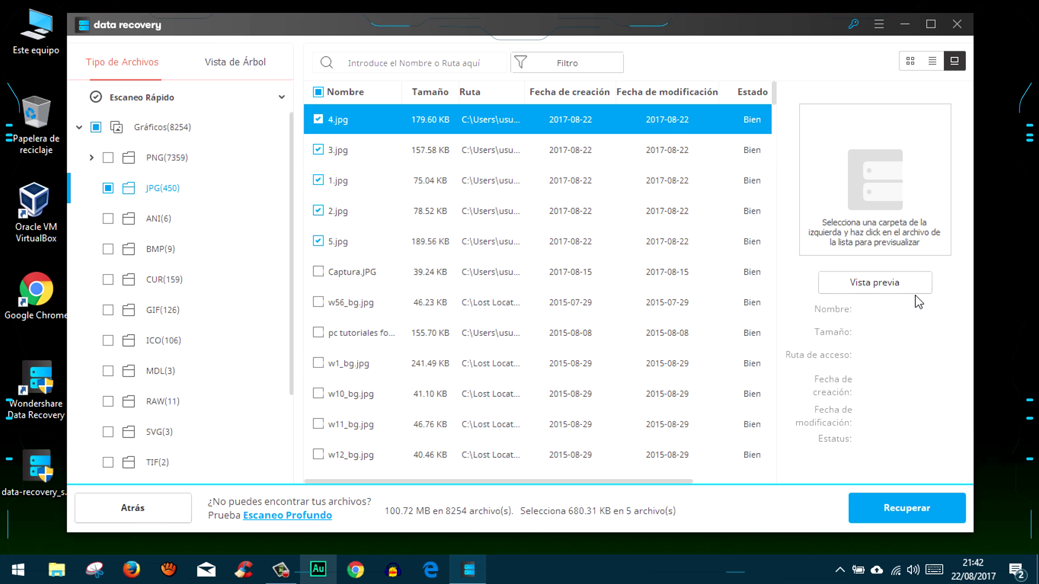